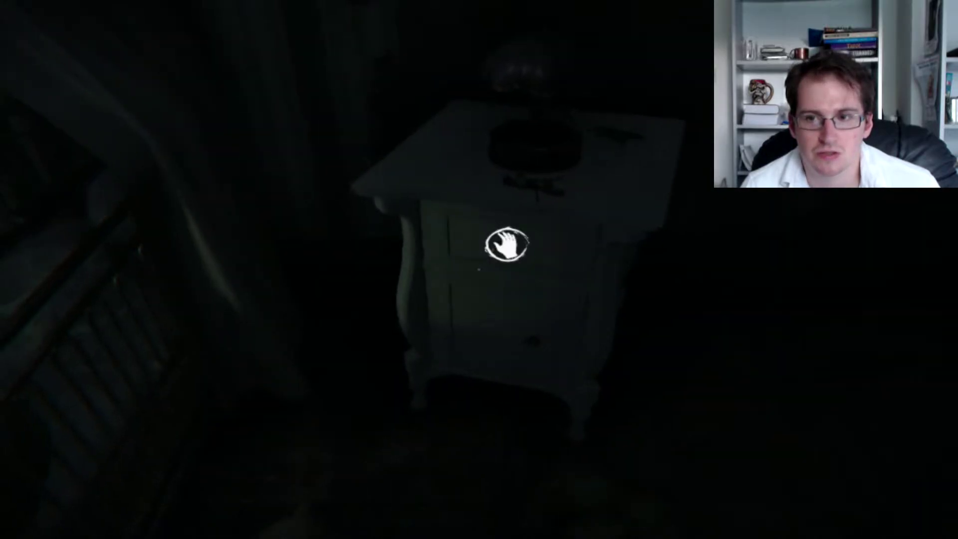
click(507, 244)
drag(497, 267, 492, 289)
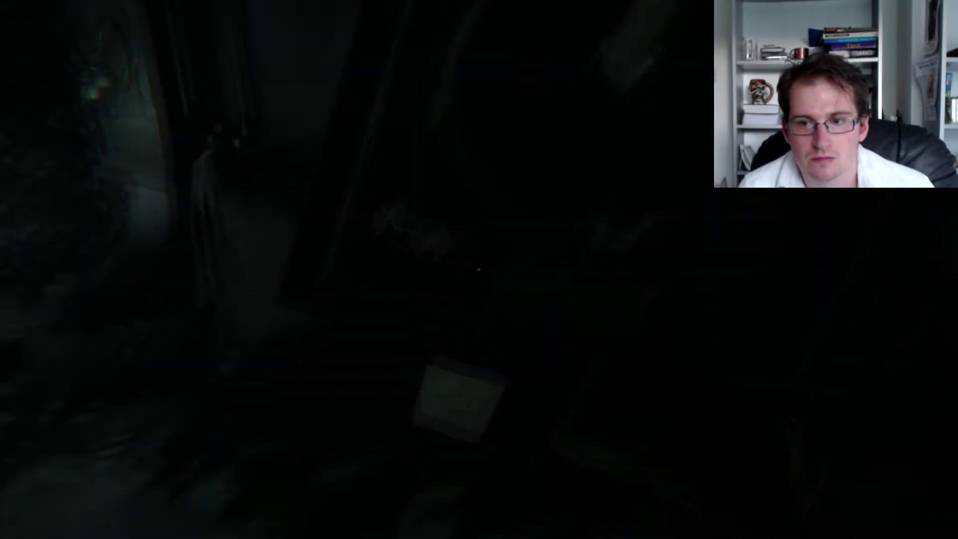
click(521, 260)
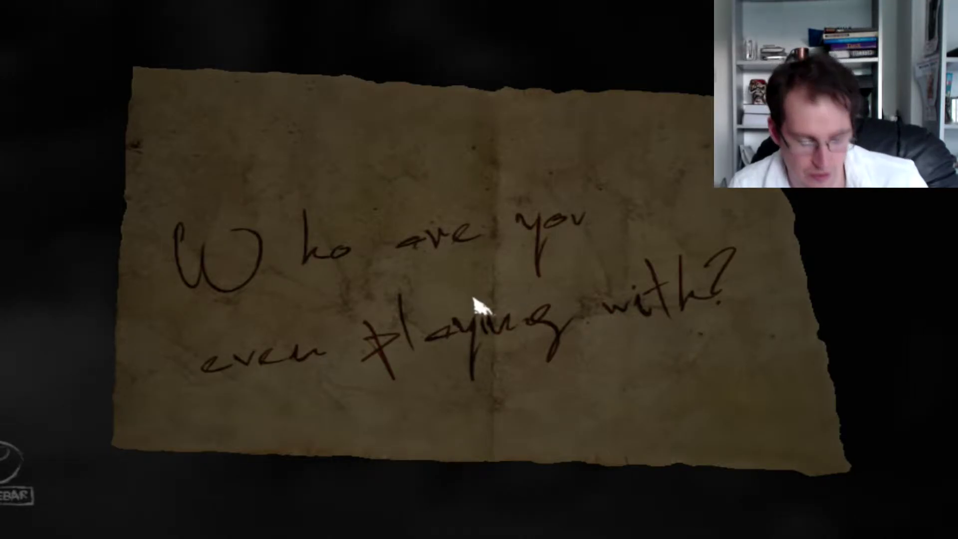
key(space)
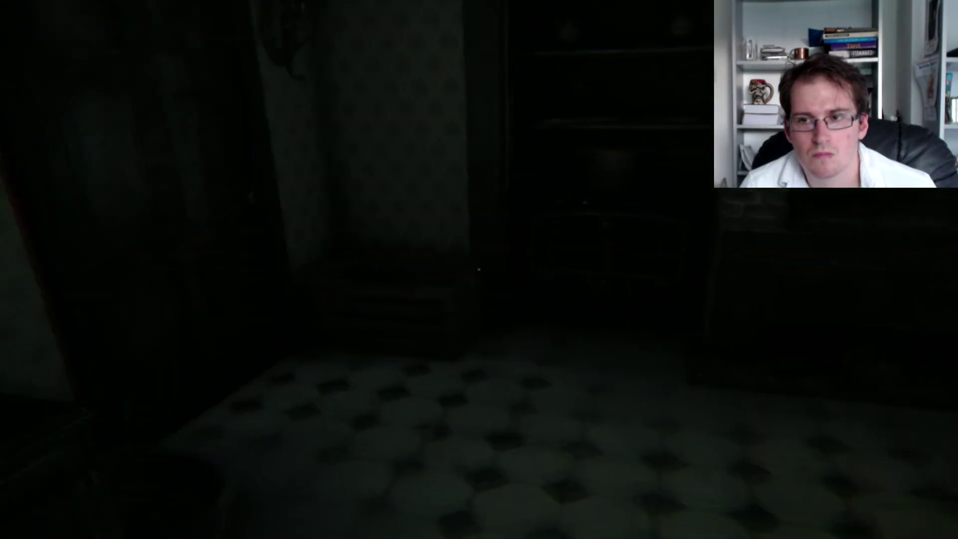
key(w)
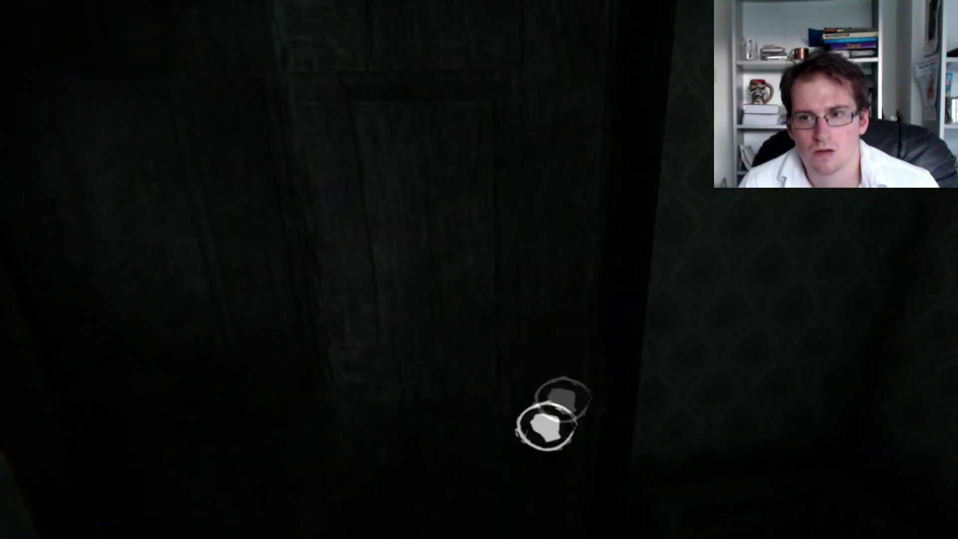
click(531, 445)
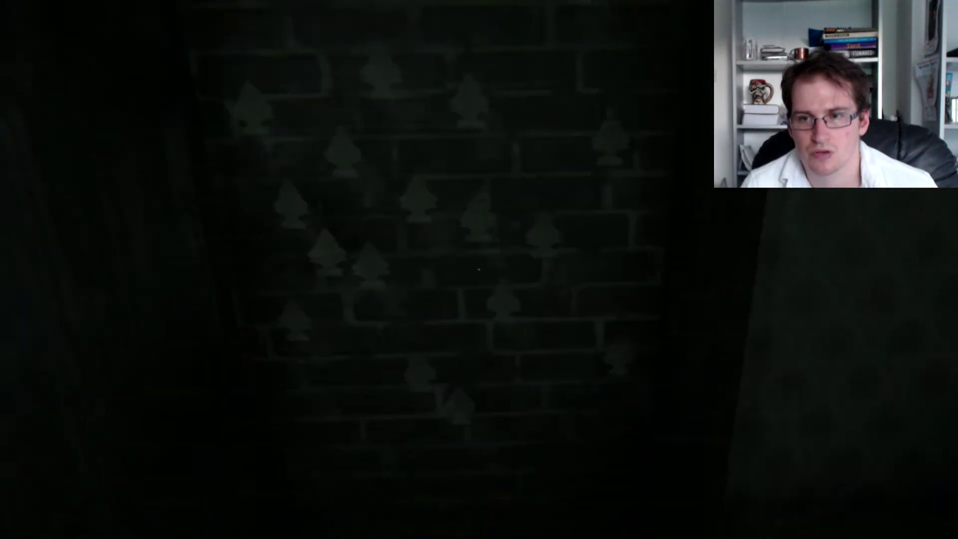
key(w)
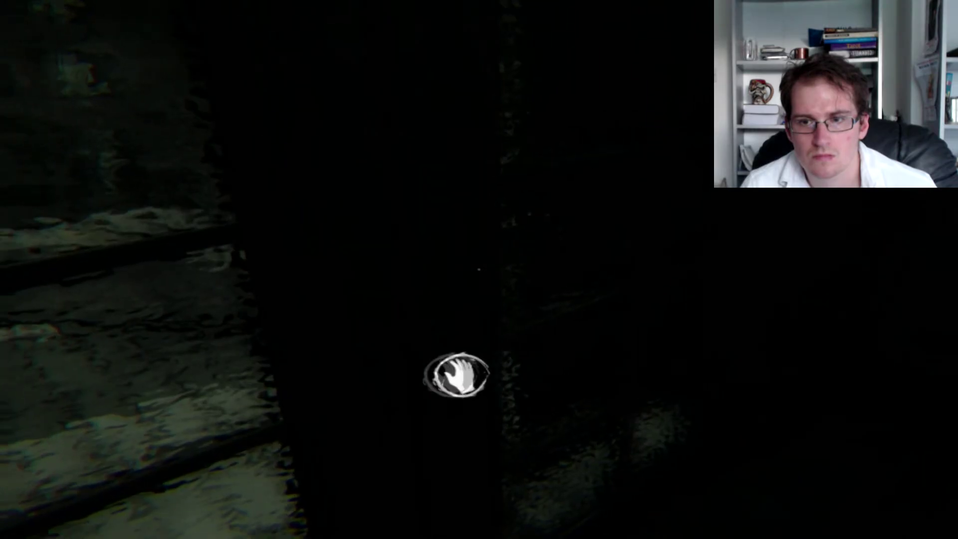
mouse_move(519, 299)
mouse_down()
mouse_move(591, 462)
mouse_move(396, 429)
mouse_up()
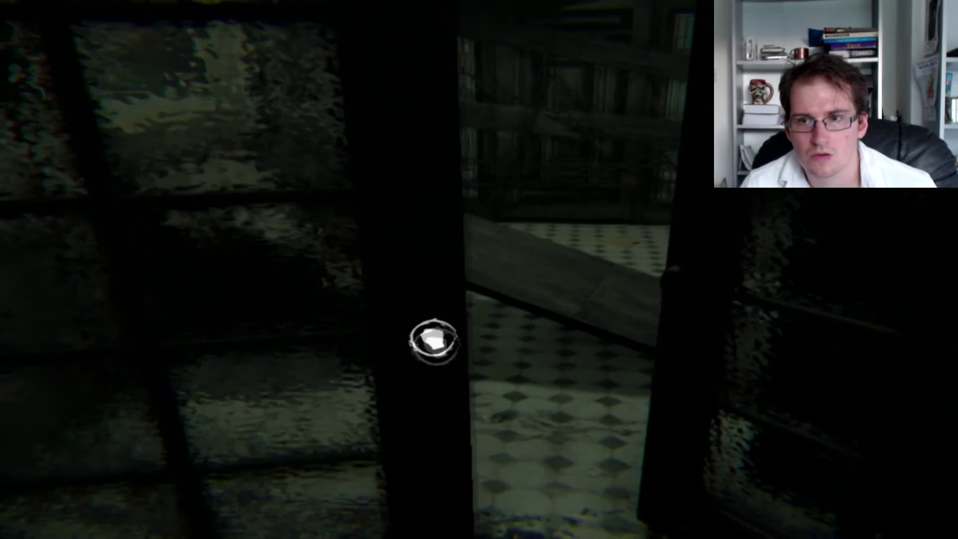
key(w)
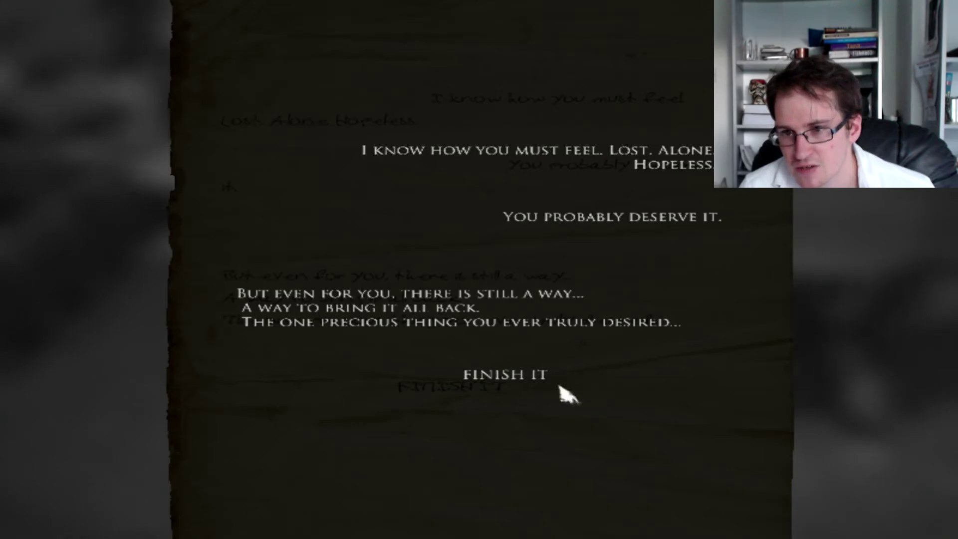
click(524, 378)
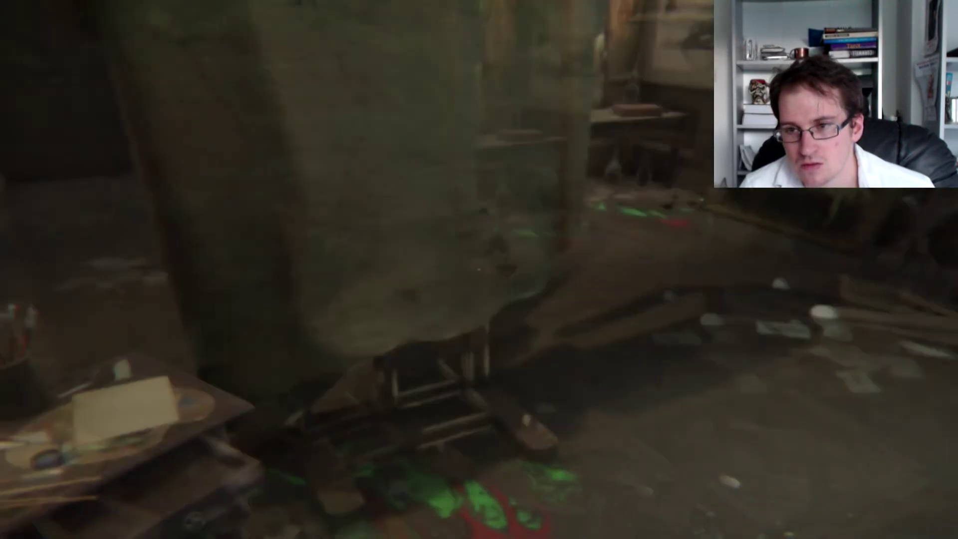
key(w)
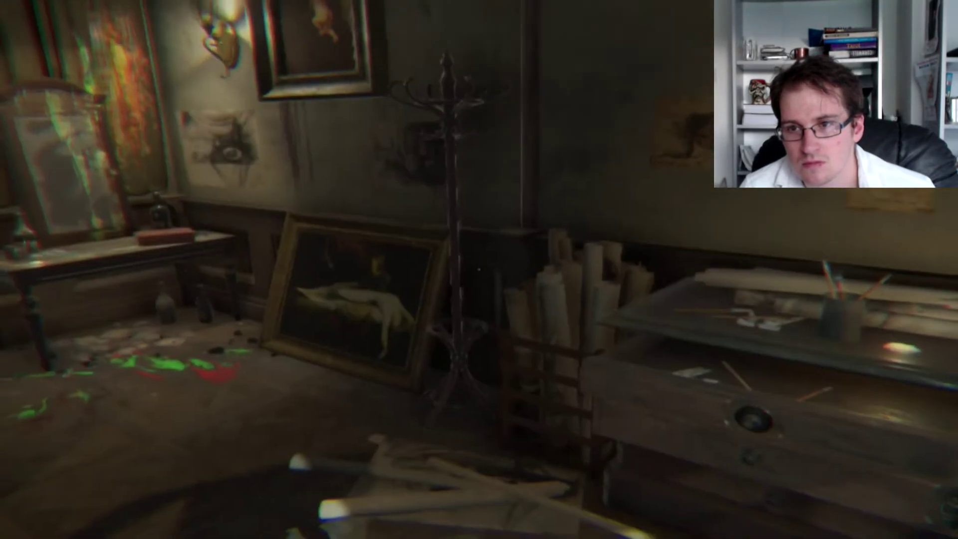
key(w)
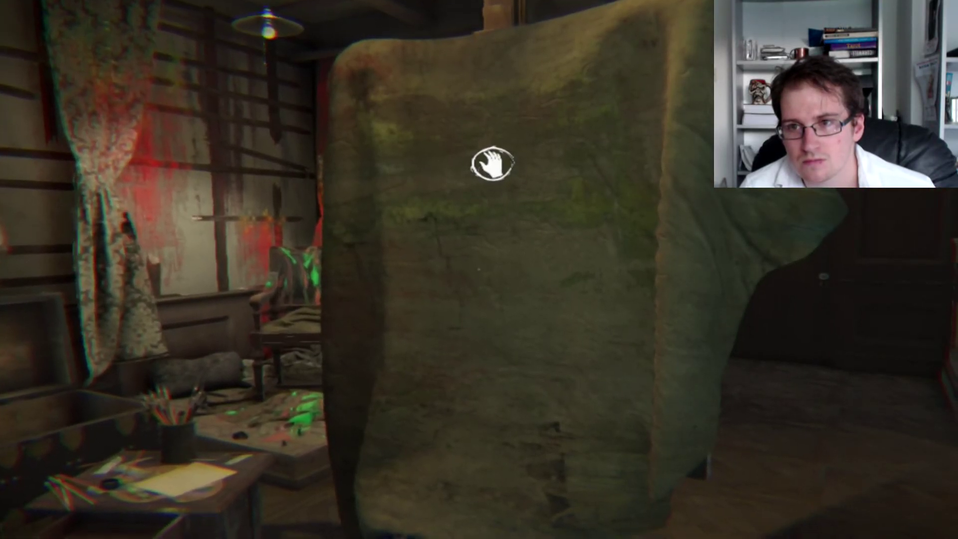
mouse_move(492, 165)
mouse_down()
mouse_move(524, 145)
mouse_move(507, 153)
mouse_up()
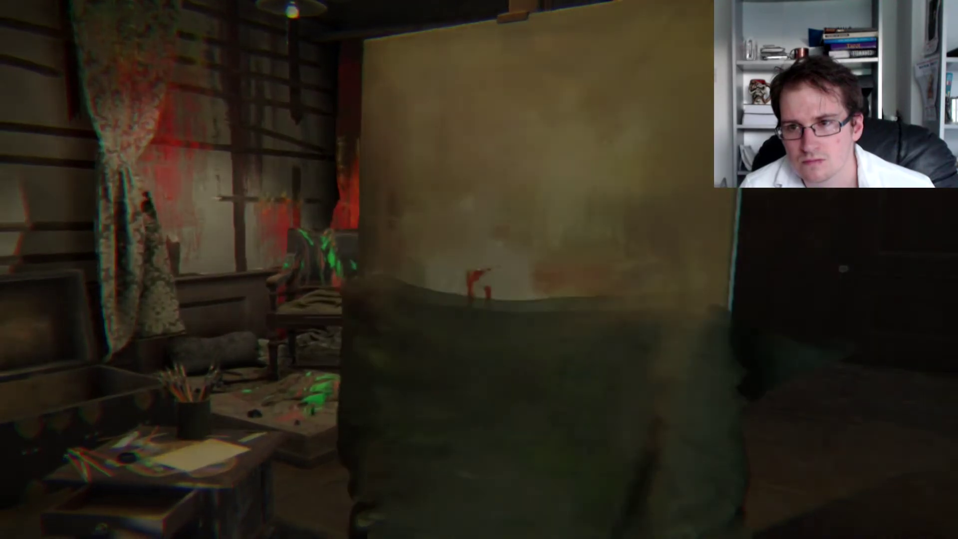